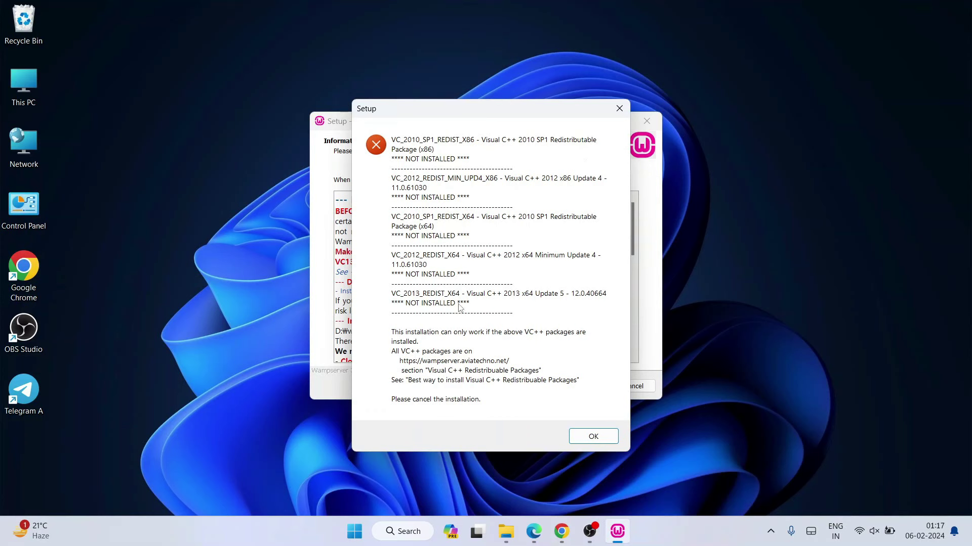
Retry Next past the Information page and dismiss the missing Visual C++ packages error twice
click(596, 436)
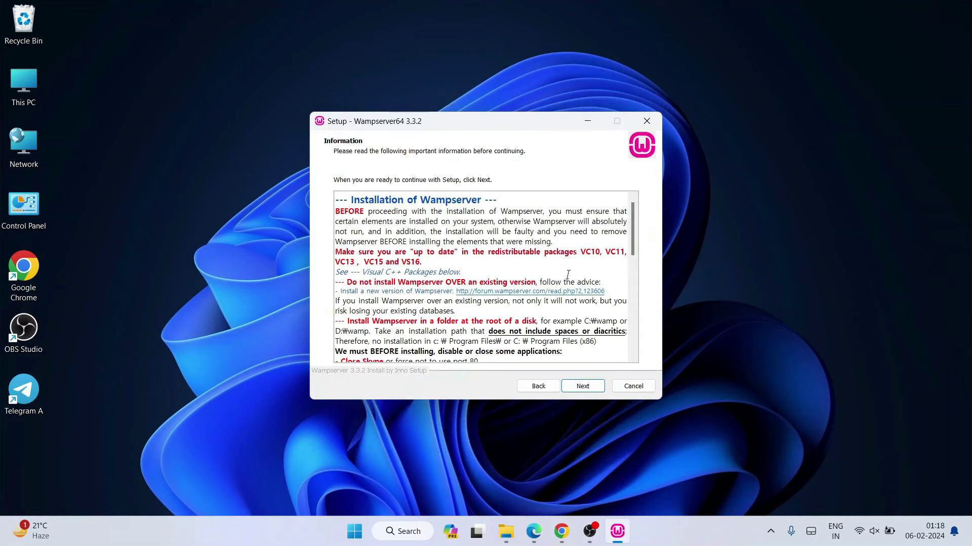
click(588, 386)
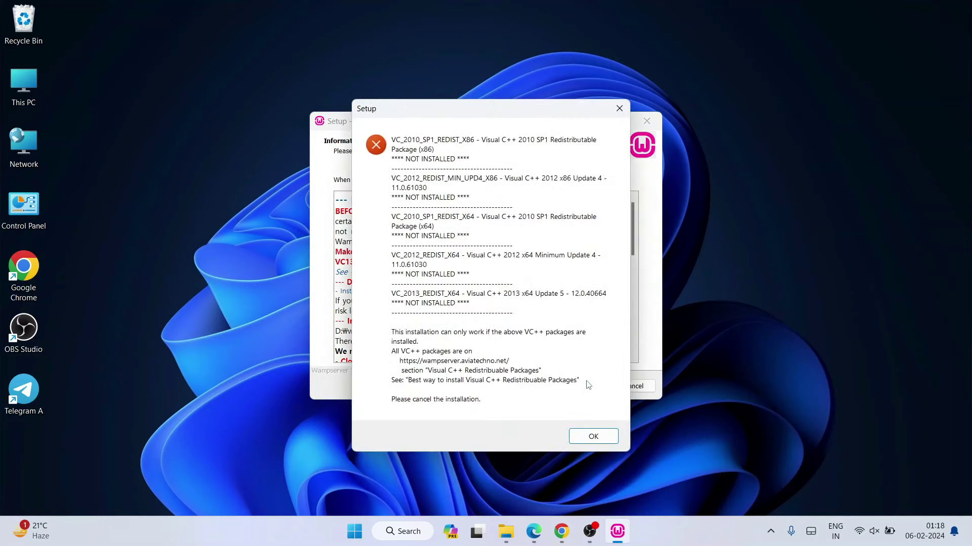
drag(419, 112, 439, 92)
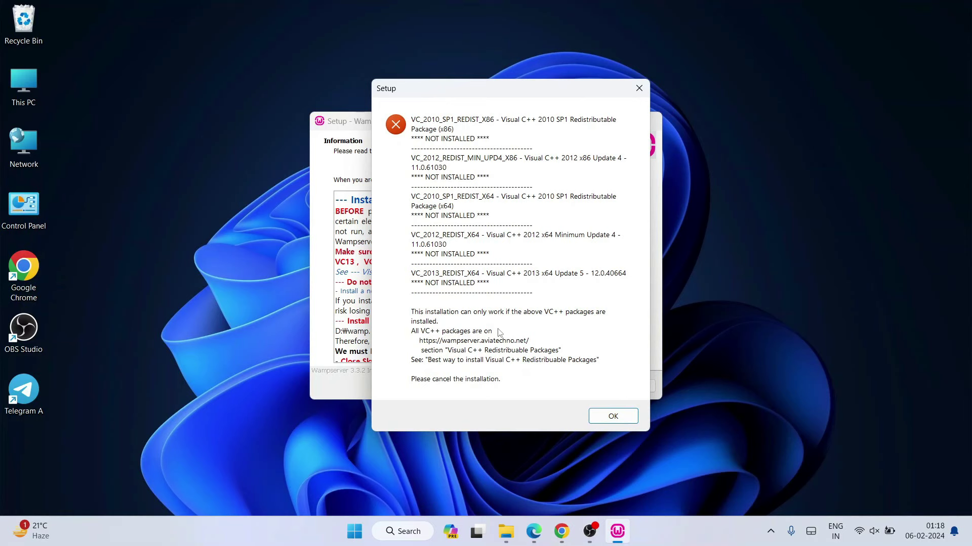
click(620, 414)
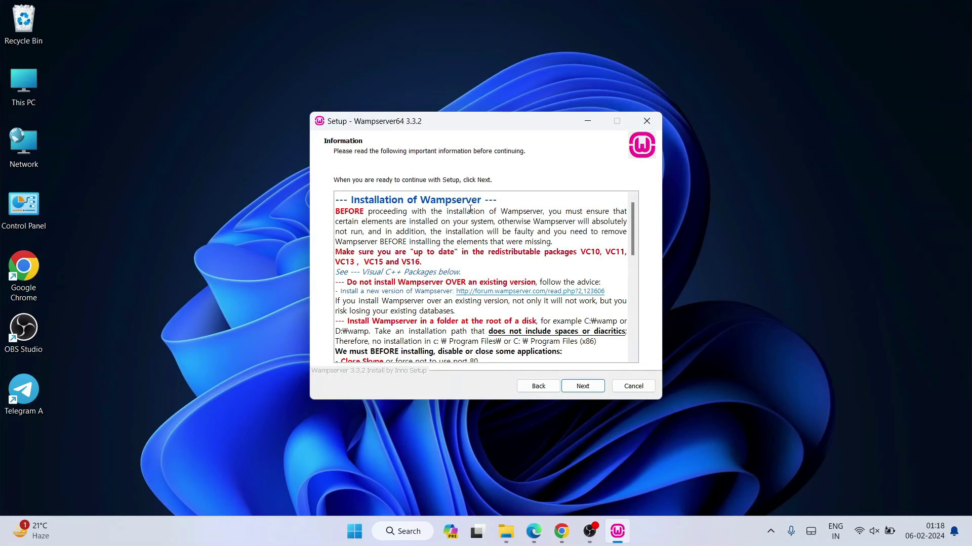
drag(362, 208, 577, 222)
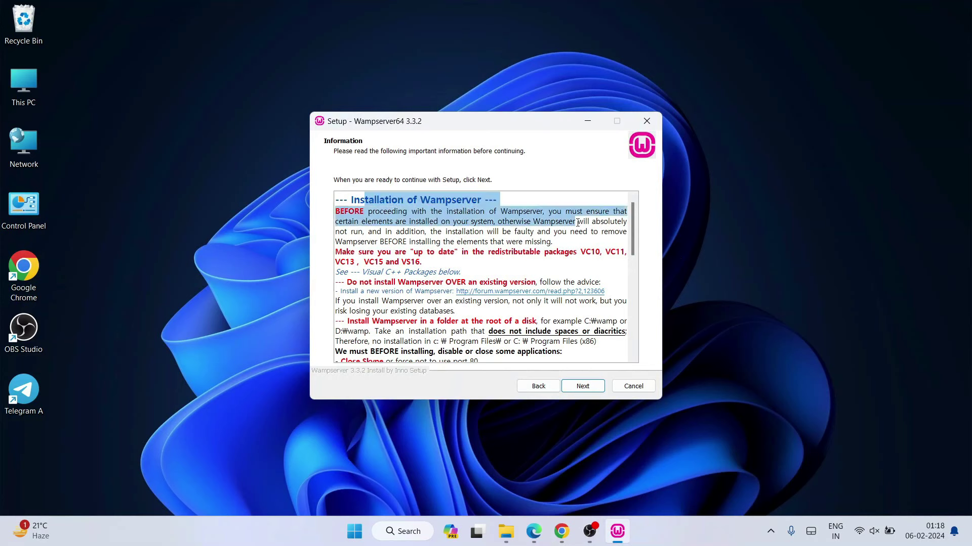
click(498, 211)
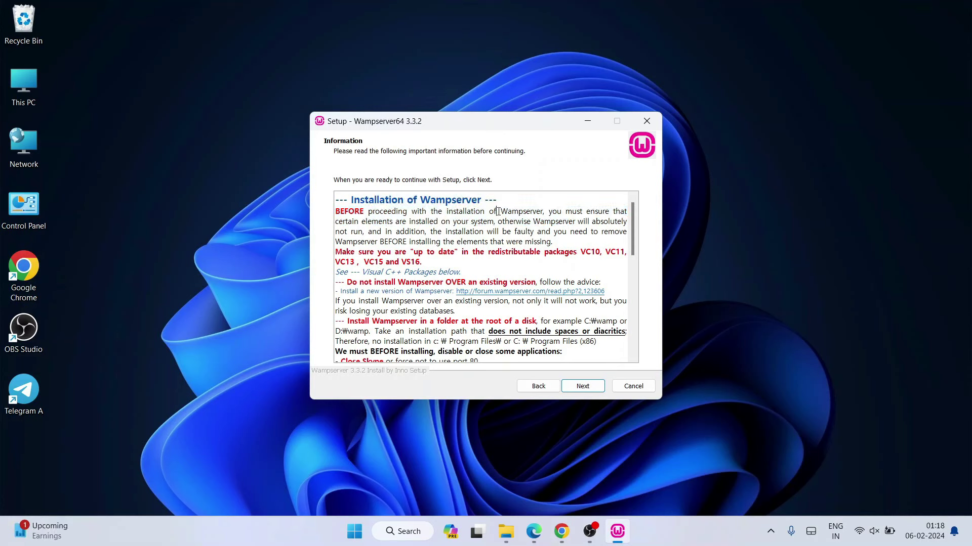
scroll(578, 230, down, 10)
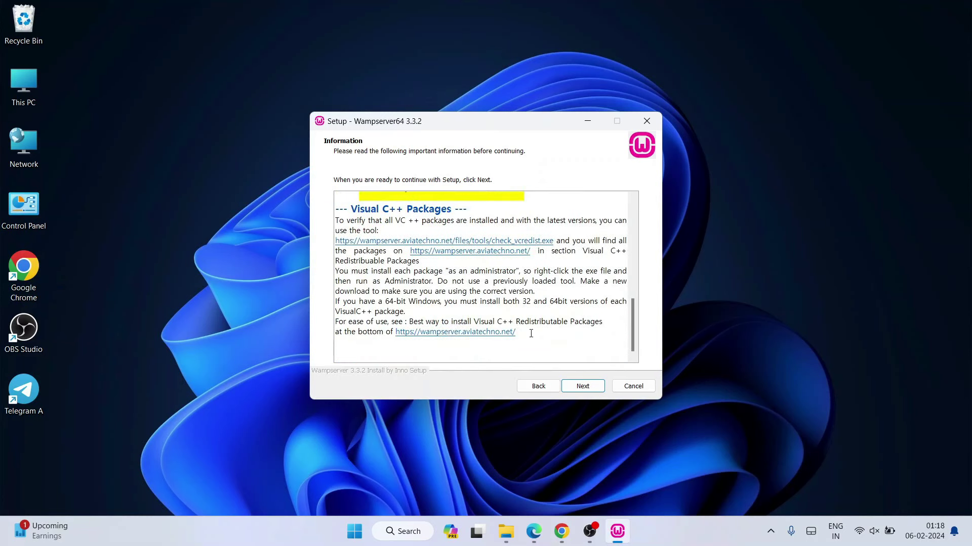
drag(531, 333, 394, 334)
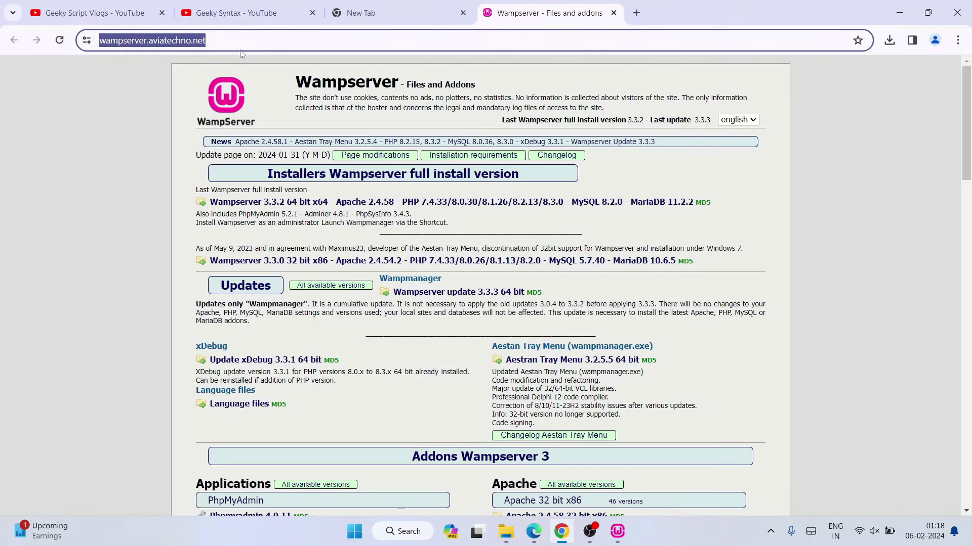
Scroll the Files and addons page to Visual C++ Redistributable Packages, then return to the installer
click(240, 50)
key(ctrl+a)
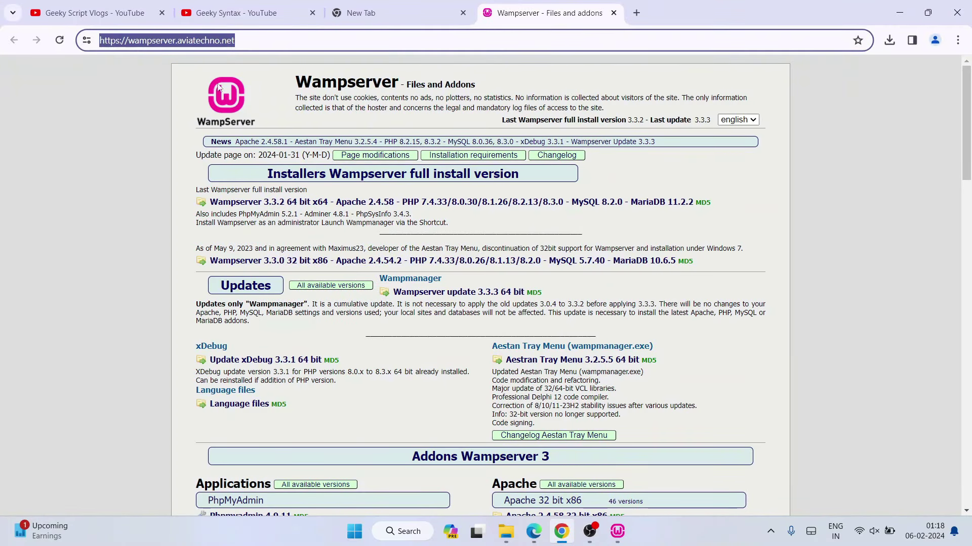
click(140, 88)
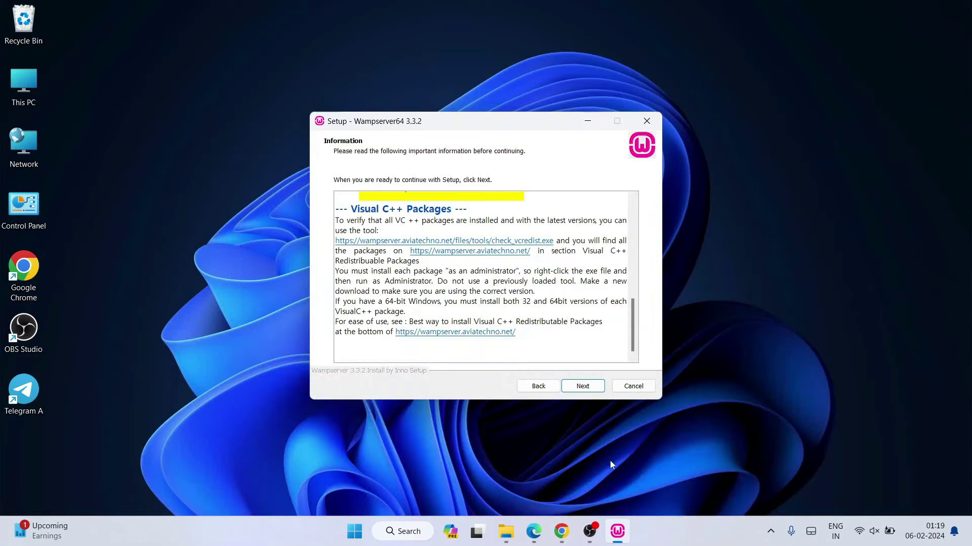
click(561, 532)
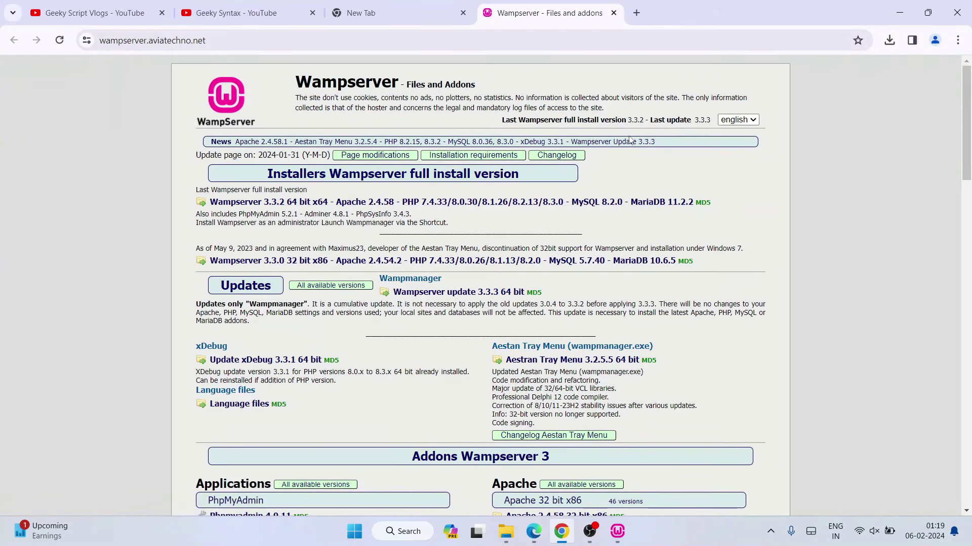
scroll(629, 140, down, 15)
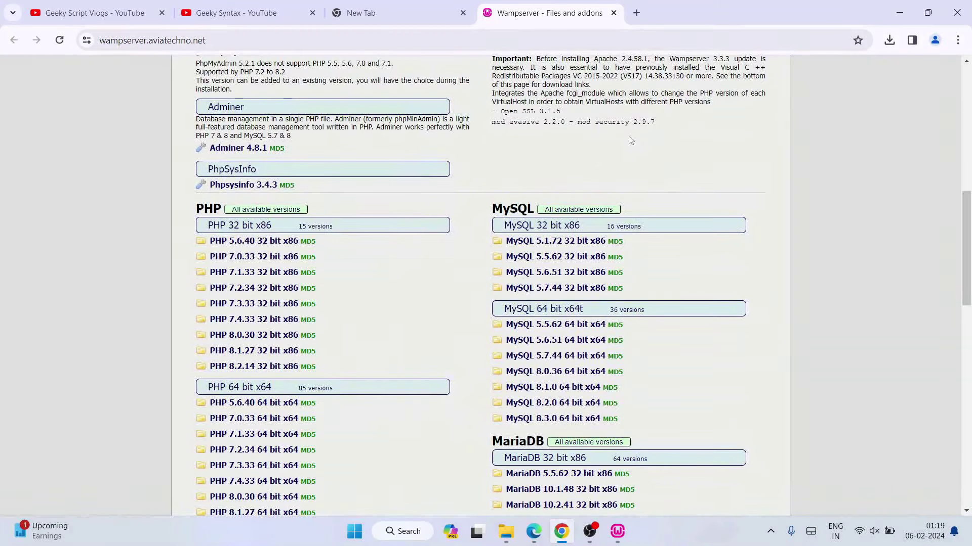
scroll(629, 140, down, 10)
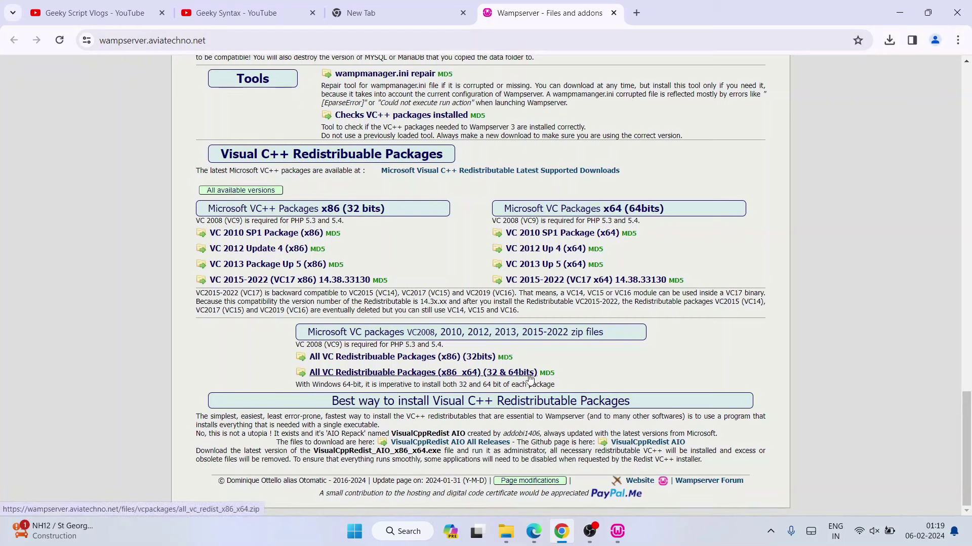
click(616, 531)
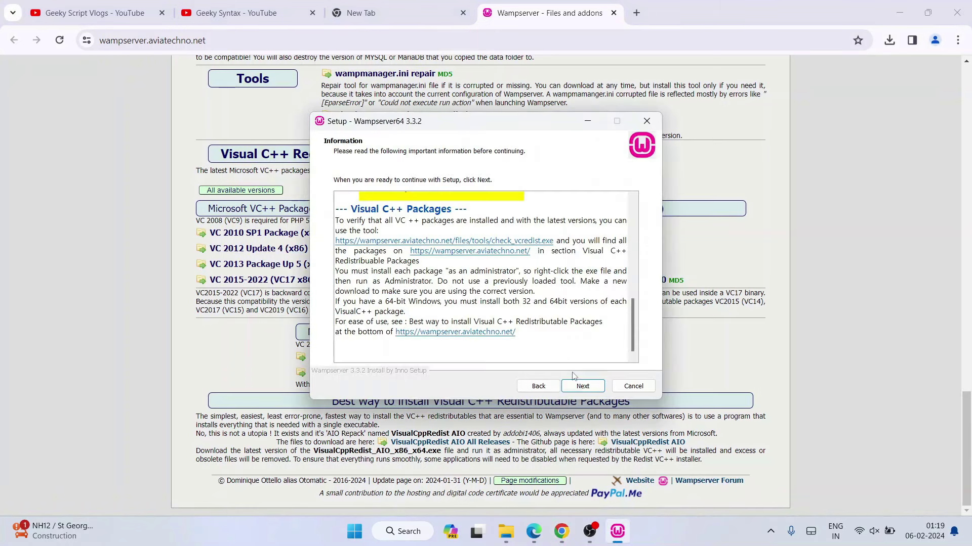
Retry Next, get the same NOT INSTALLED Visual C++ error, and close the installer
click(586, 389)
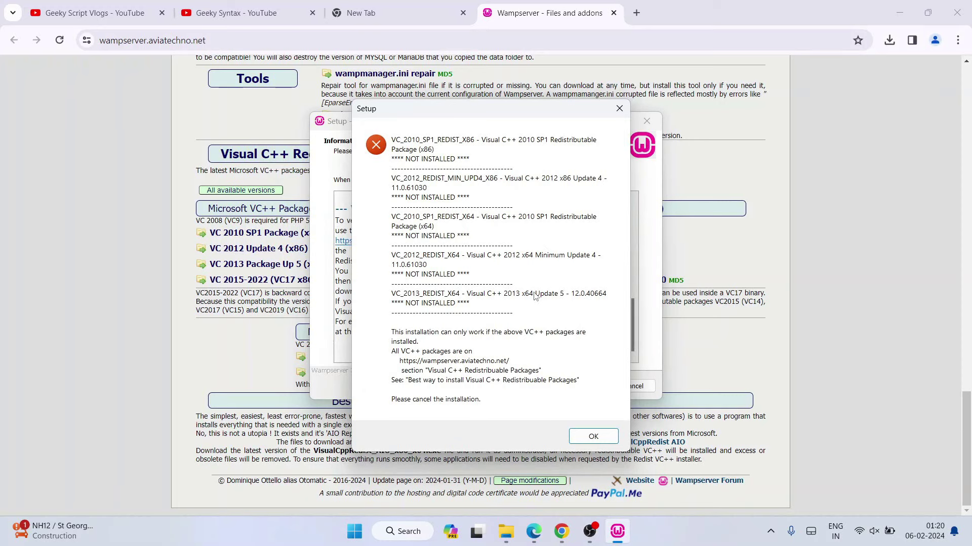
key(Return)
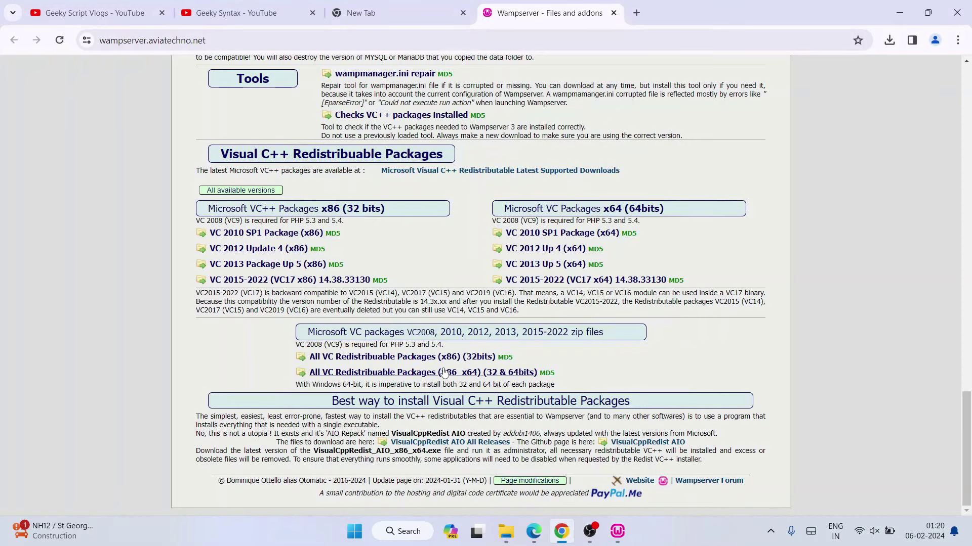
Download all_vc_redist_x86_x64.zip (99.6 MB) and open the Software folder holding it
click(428, 375)
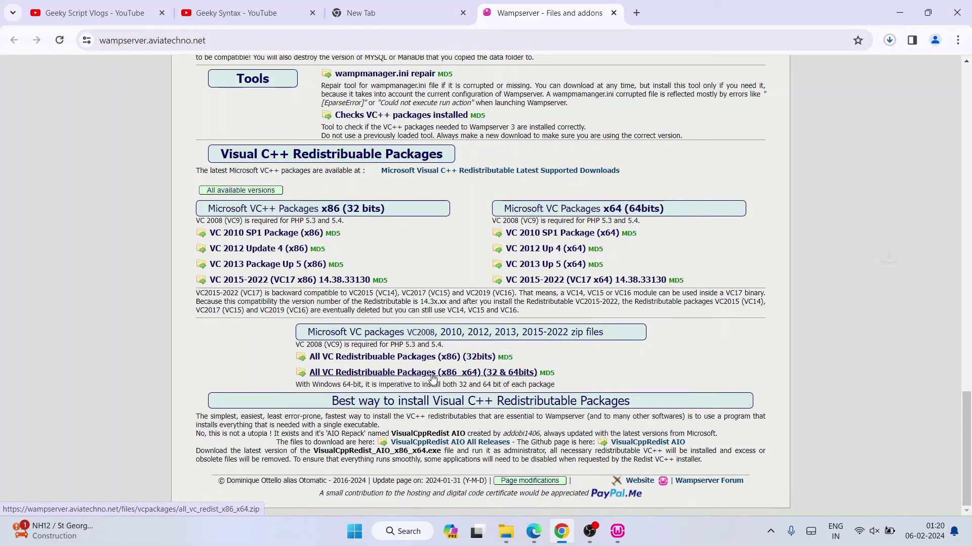
click(889, 40)
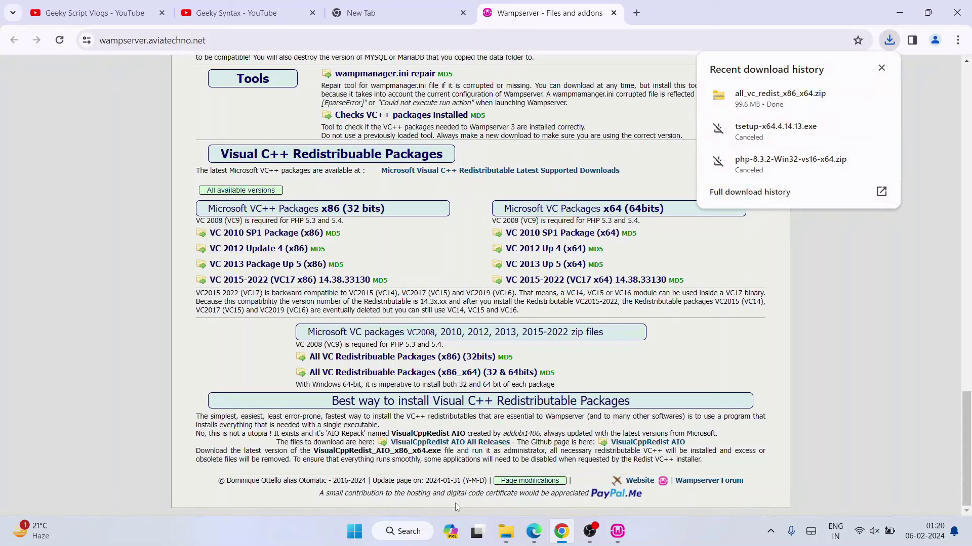
click(506, 531)
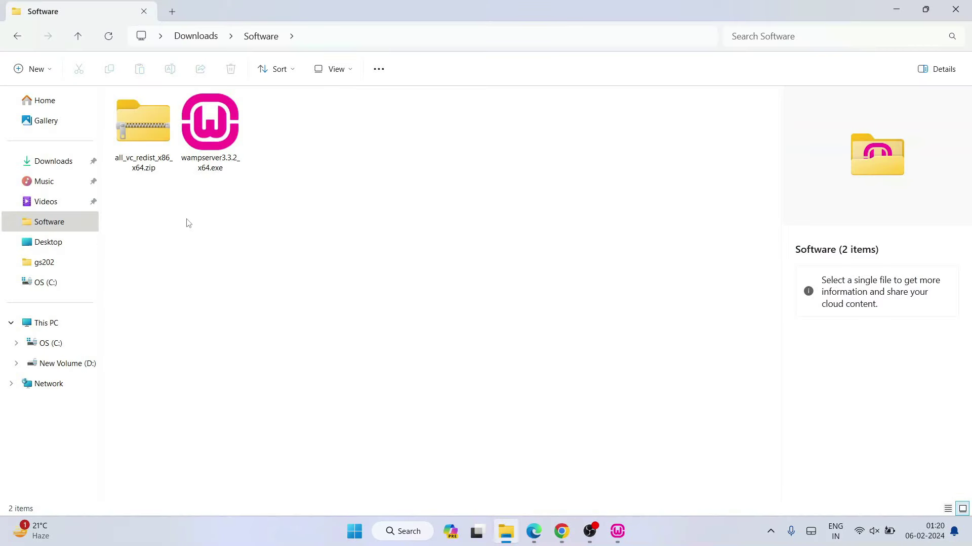
Extract all_vc_redist_x86_x64.zip into an all_vc_redist_x86_x64 folder of 14 vcredist installers
click(144, 122)
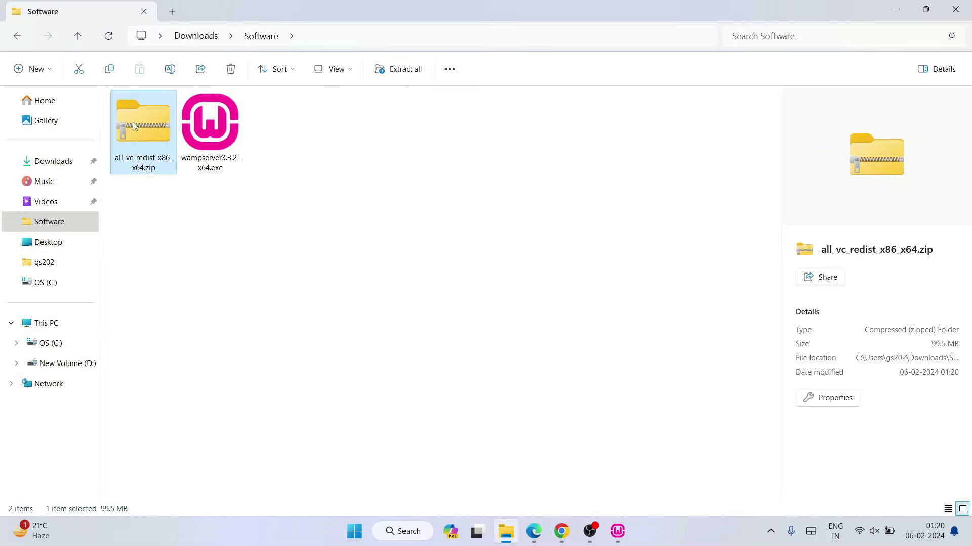
right_click(154, 131)
click(188, 265)
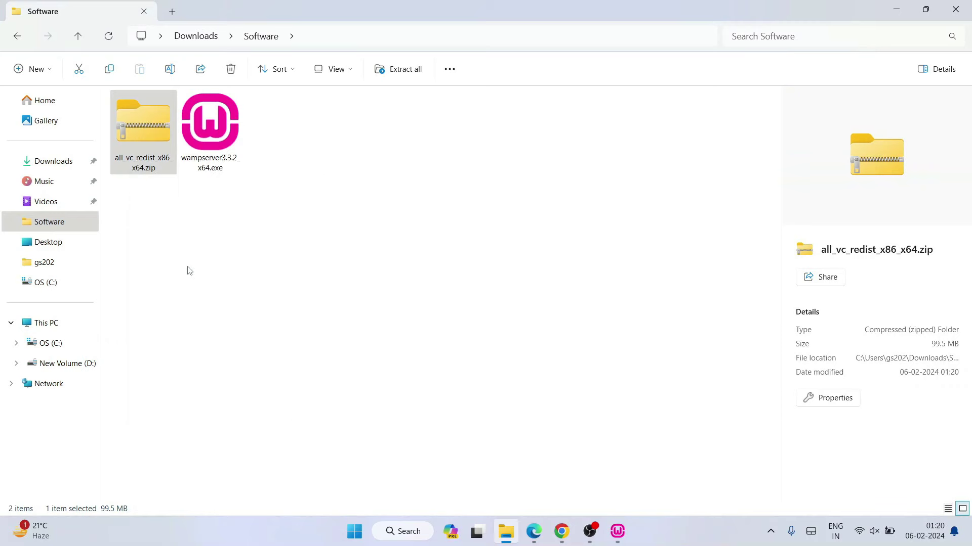
click(586, 396)
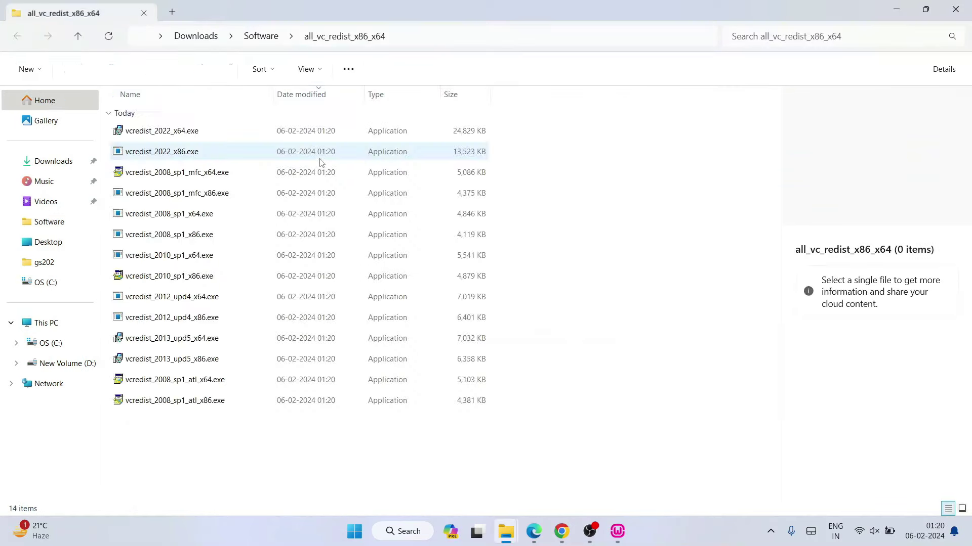
Snap the extracted installers folder window to the left half of the screen
drag(190, 437, 234, 78)
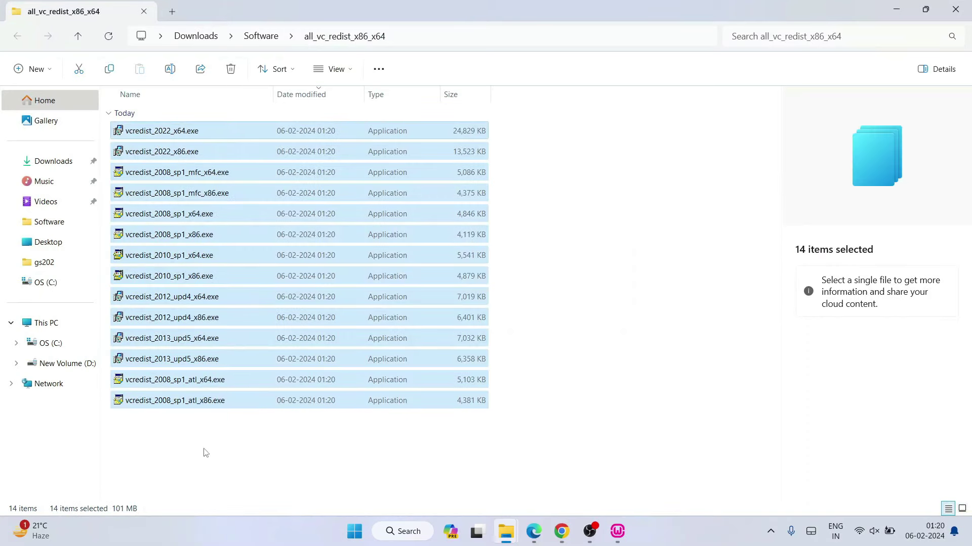
click(175, 434)
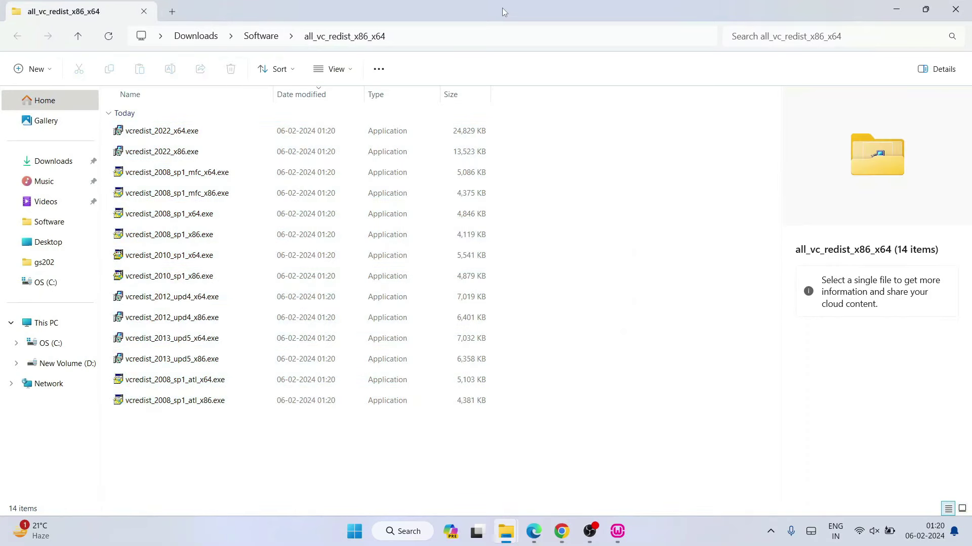
key(super+Left)
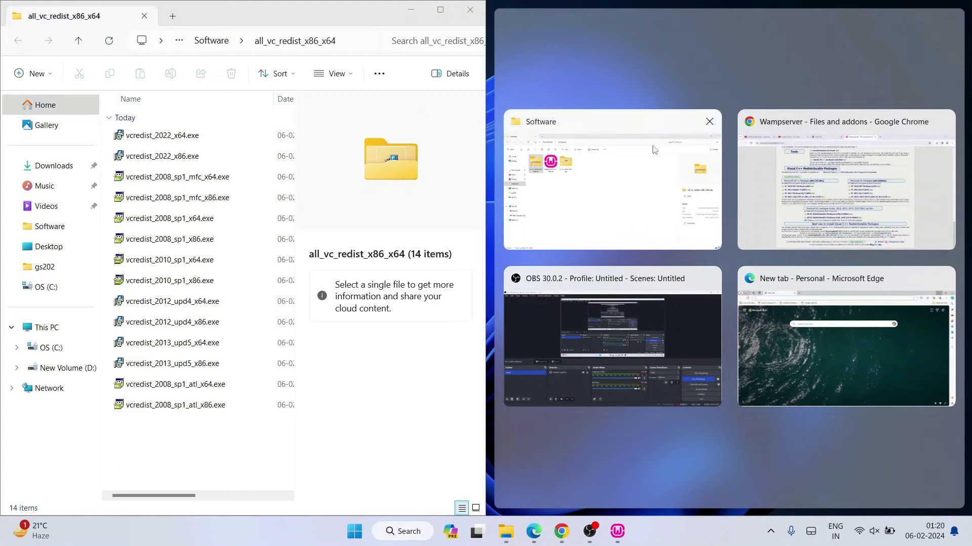
Place the Setup error listing missing 2010 SP1, 2012 Update 4 and 2013 Update 5 packages beside the folder
click(714, 67)
click(893, 10)
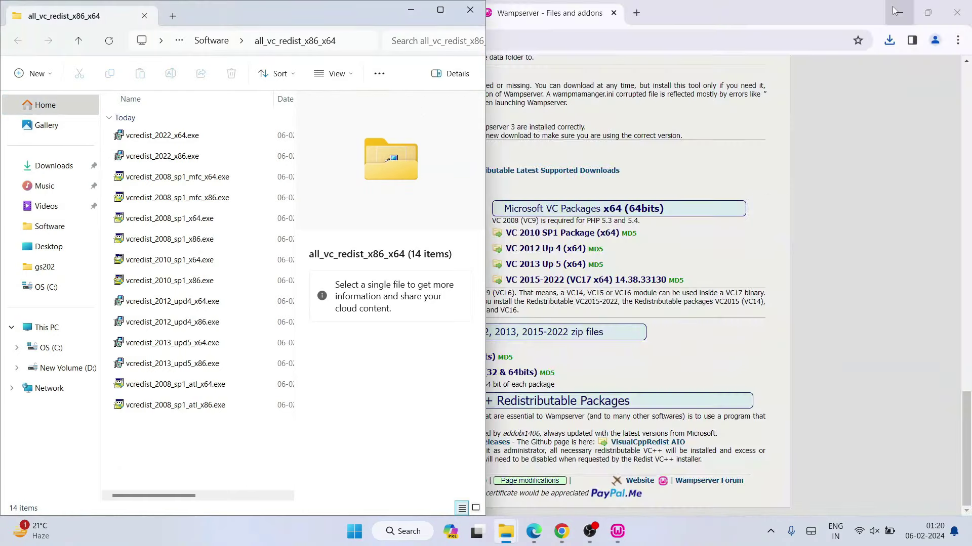
click(893, 10)
drag(514, 113, 695, 83)
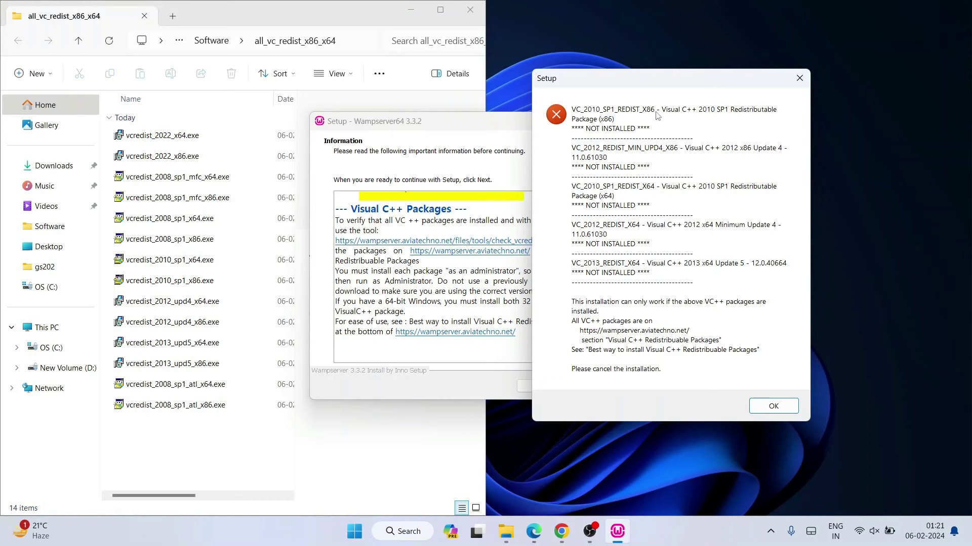
click(170, 240)
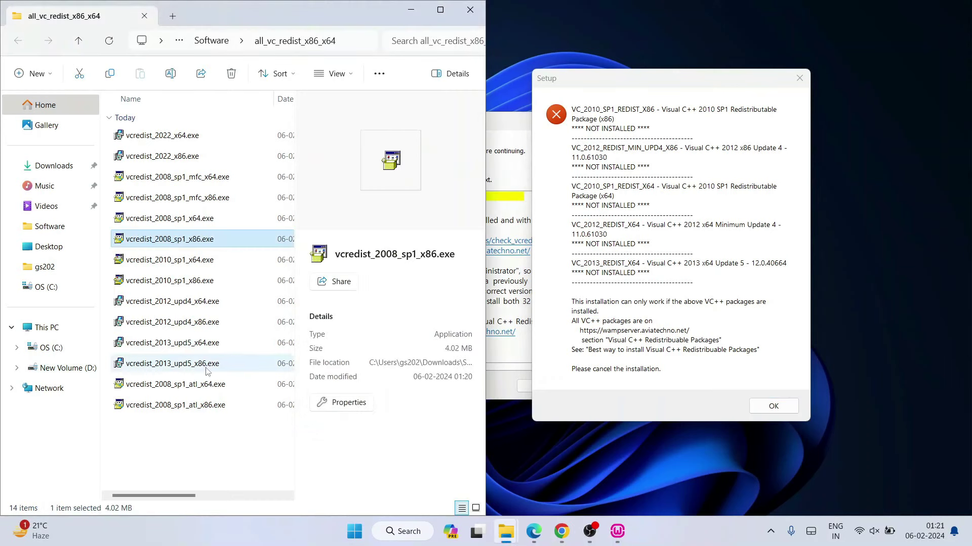
Install the Visual C++ 2010 SP1 x86 redistributable, accepting its license terms
click(167, 285)
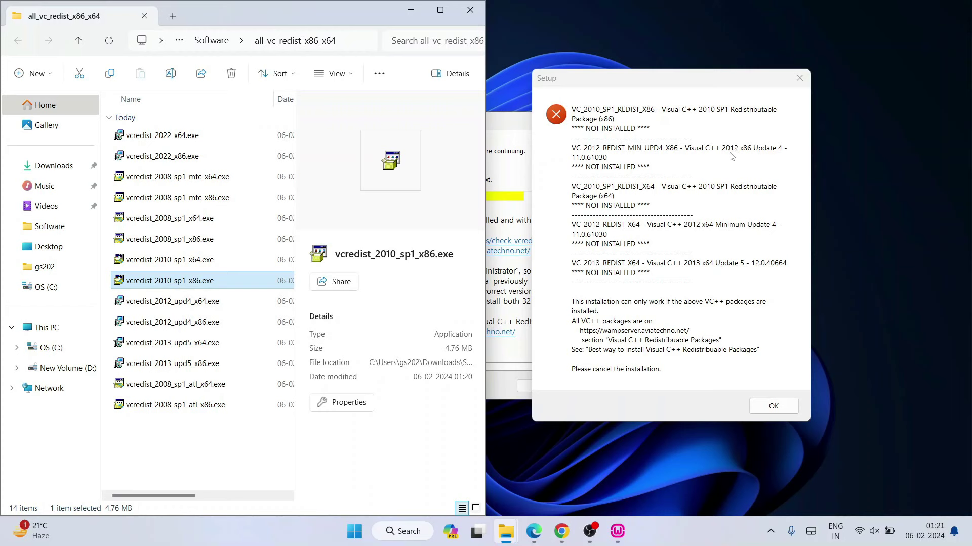
click(222, 325)
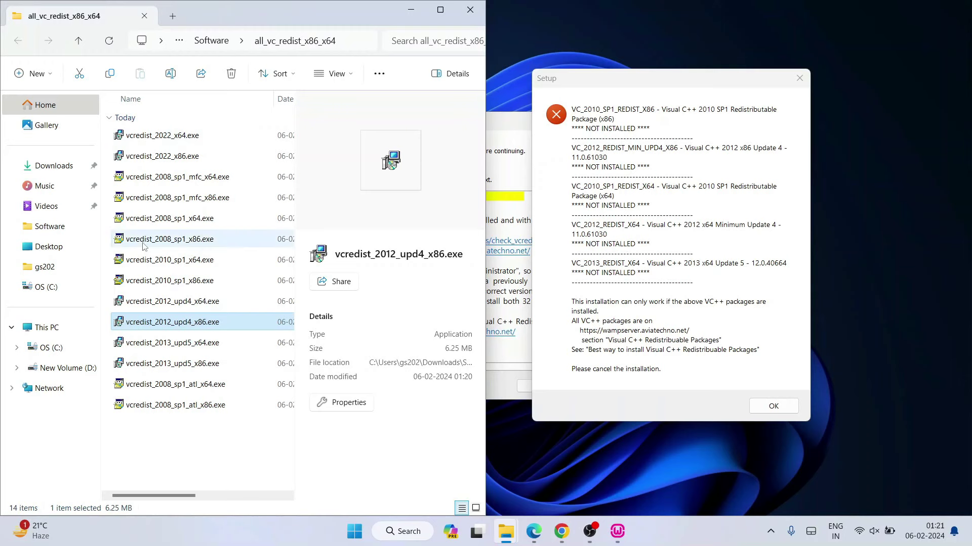
double_click(182, 282)
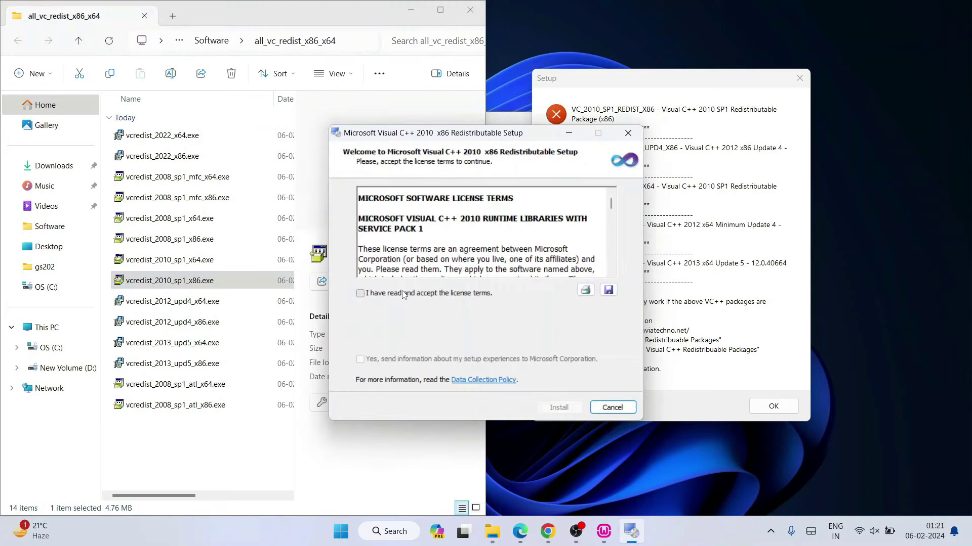
click(360, 358)
click(559, 407)
click(612, 408)
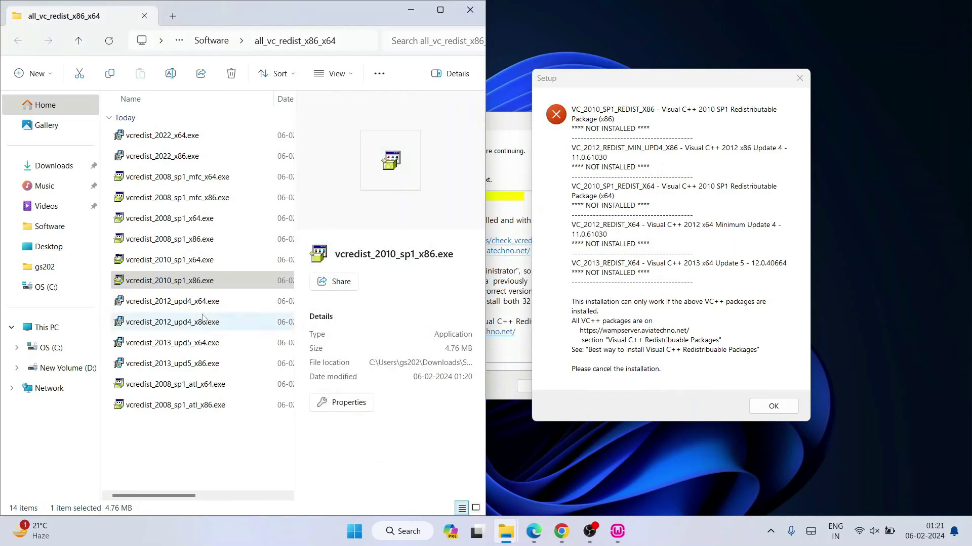
Install the Visual C++ 2012 Update 4 x86 redistributable
click(169, 287)
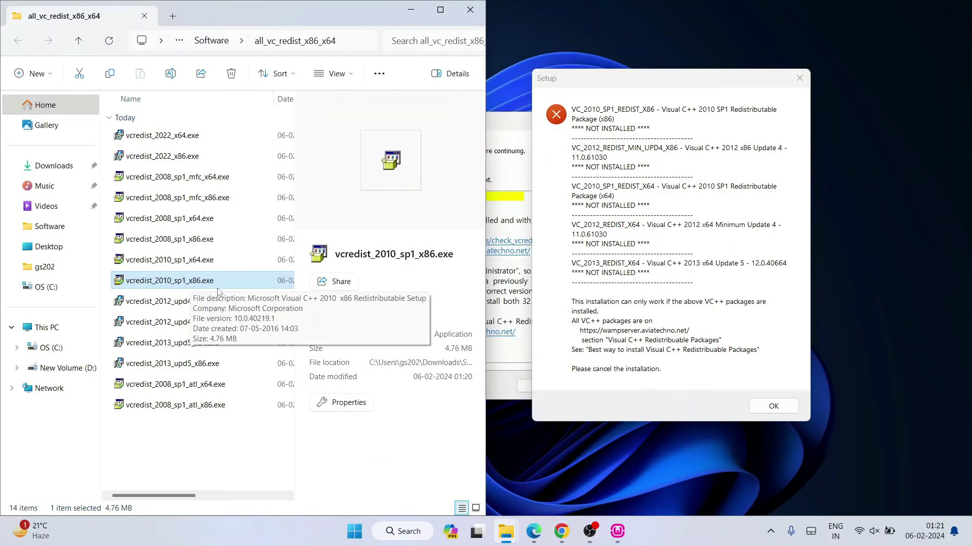
double_click(187, 323)
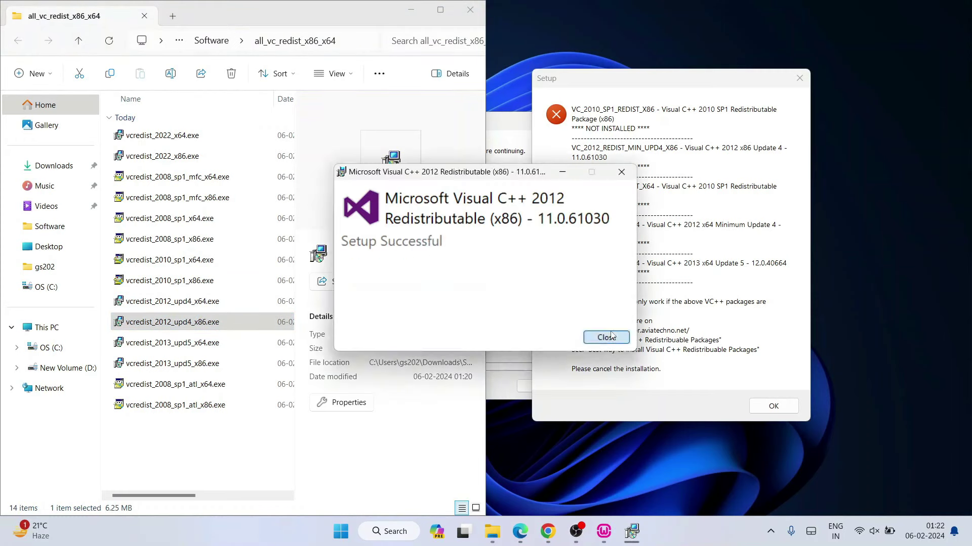
key(Return)
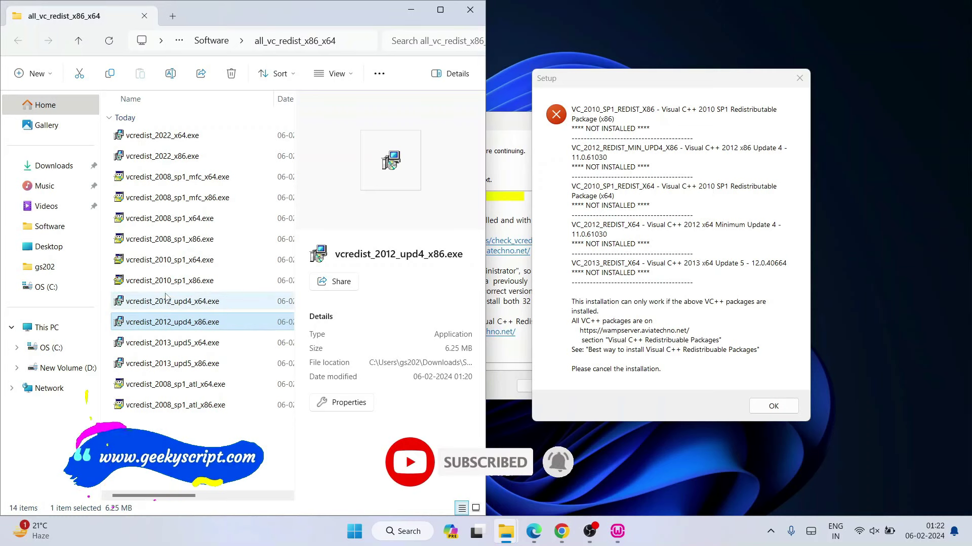
click(185, 259)
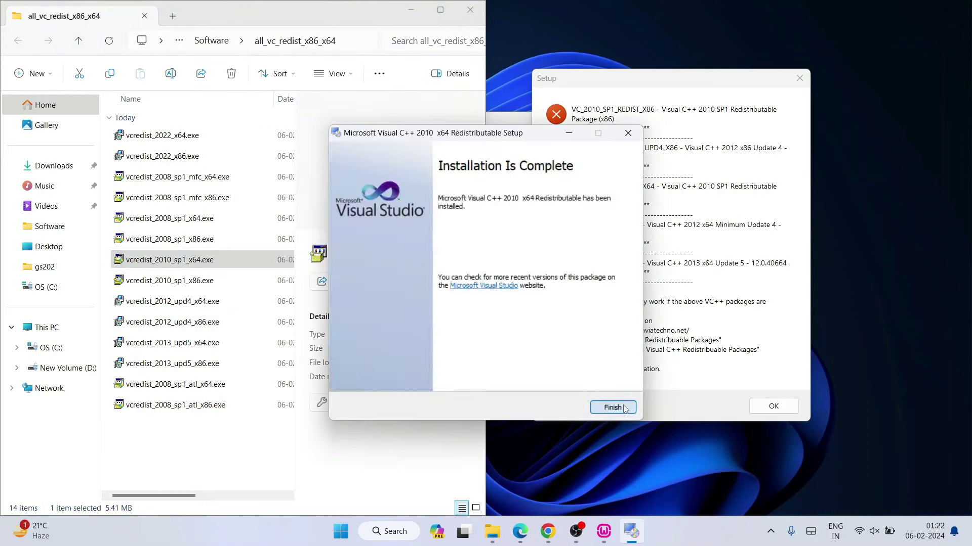
Finish the 2010 SP1 x64 install and install the 2012 Update 4 x64 redistributable
click(612, 405)
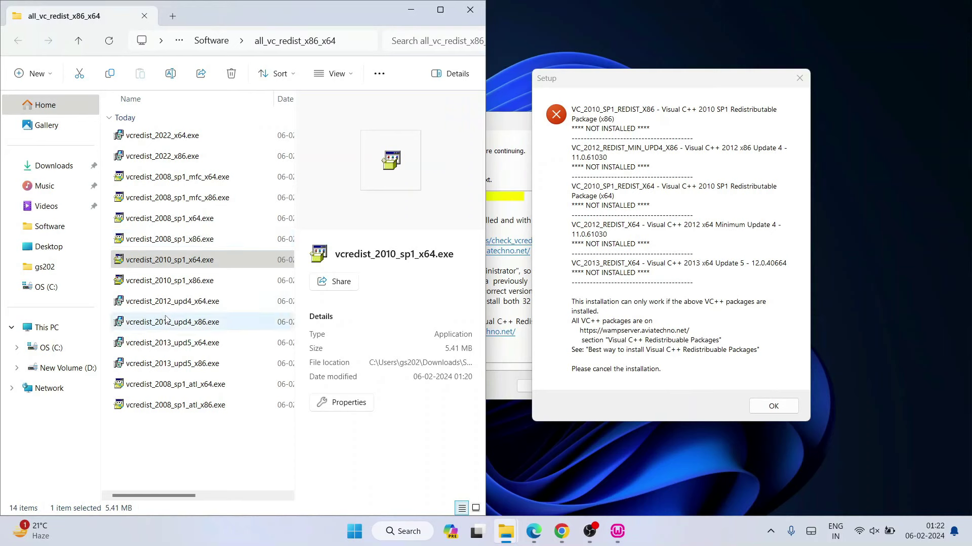
click(185, 306)
double_click(189, 301)
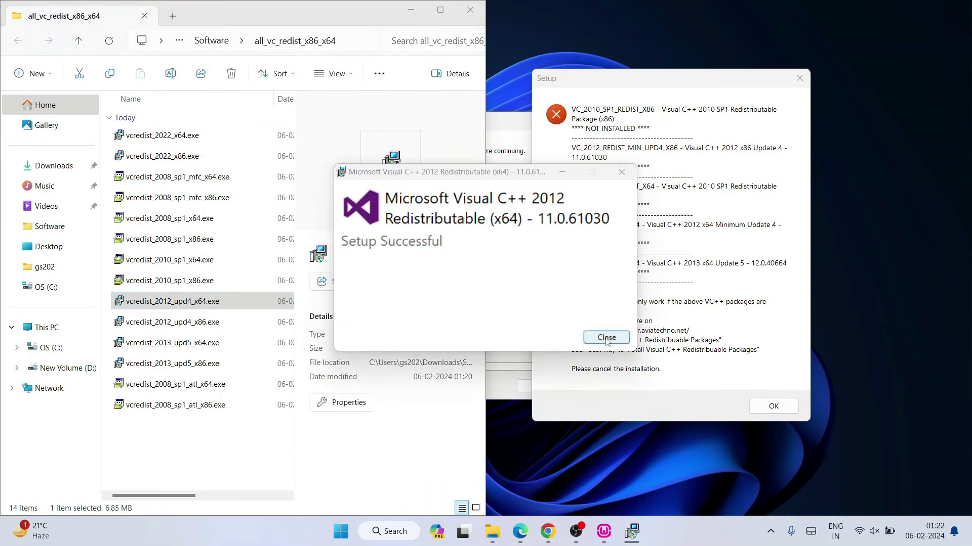
click(606, 338)
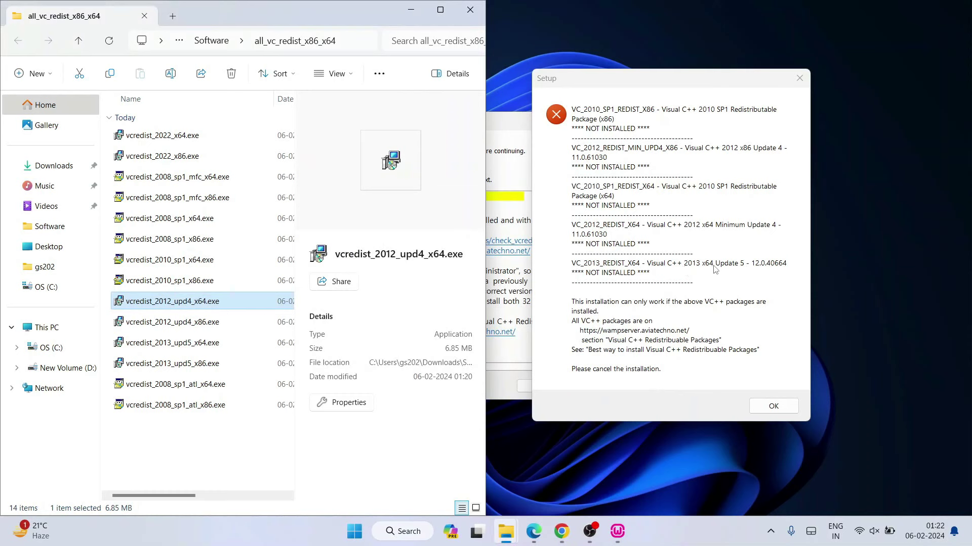
Install the 2013 Update 5 x64 redistributable and minimize the installers folder
click(182, 371)
click(196, 346)
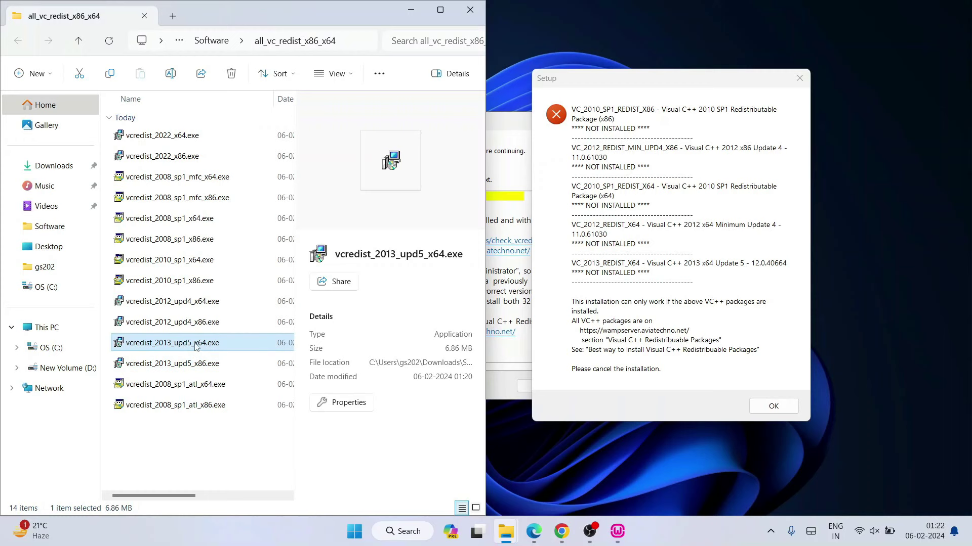
double_click(200, 347)
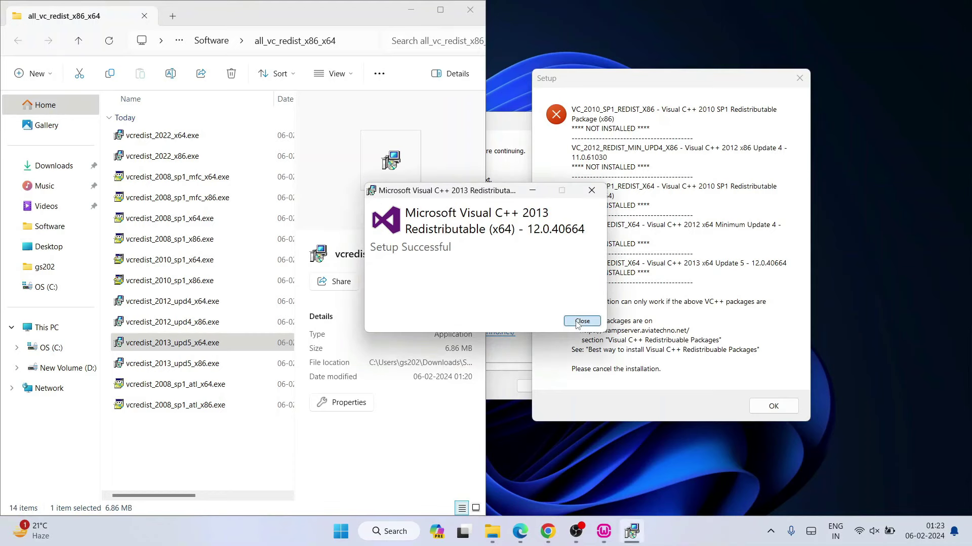
click(582, 321)
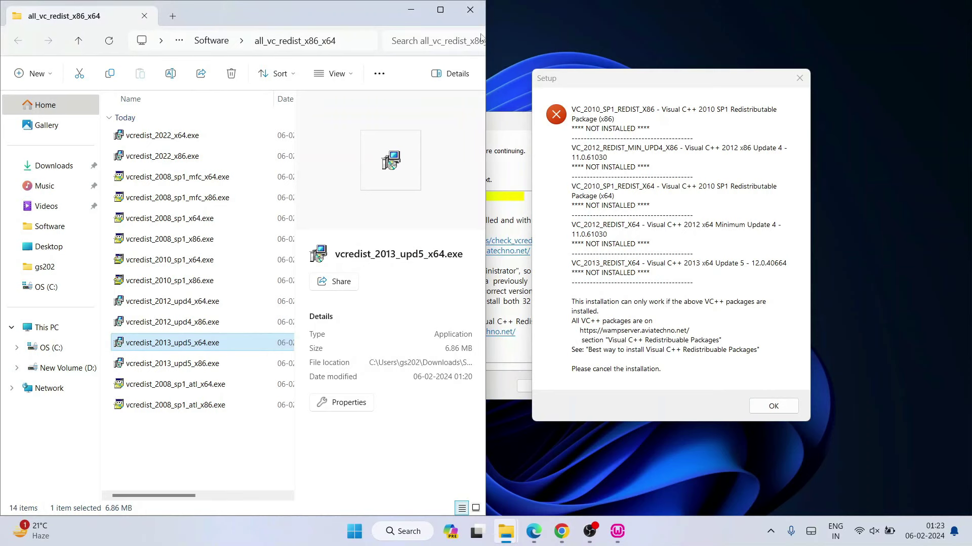
click(412, 11)
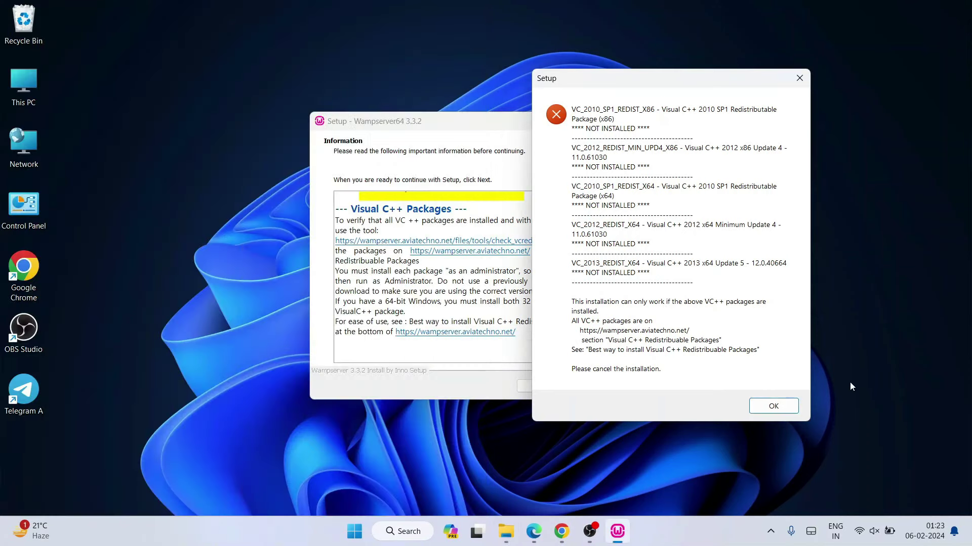
Dismiss the error and advance to Select Destination Location, which proposes c:\wamp64
click(773, 405)
click(582, 386)
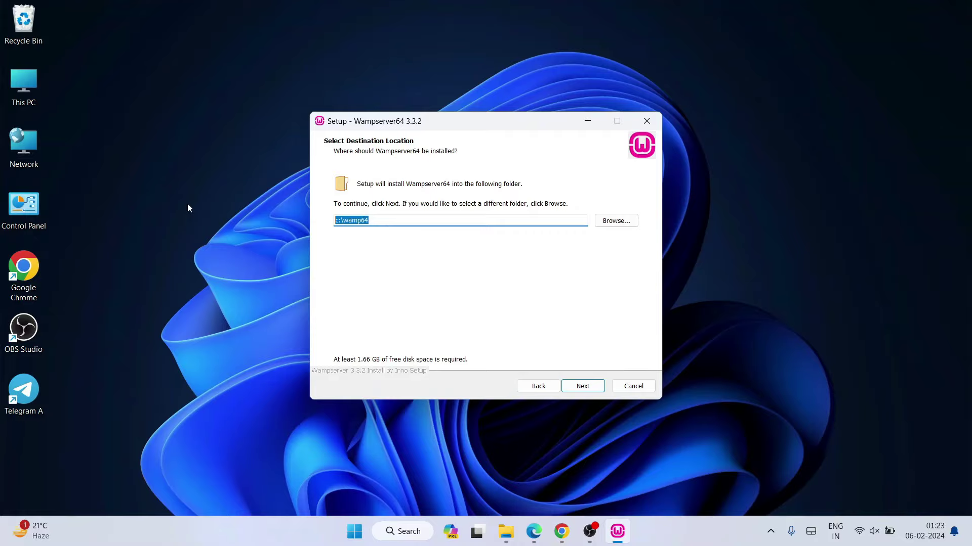
click(382, 222)
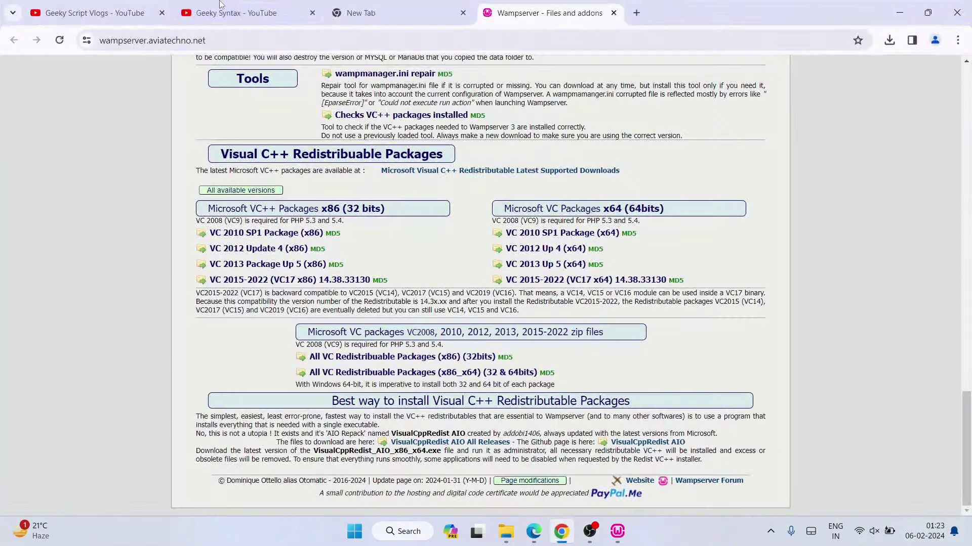
Check the Geeky Script Vlogs tab, then view the Geeky Syntax Videos page listing 2024 installation tutorials
click(127, 12)
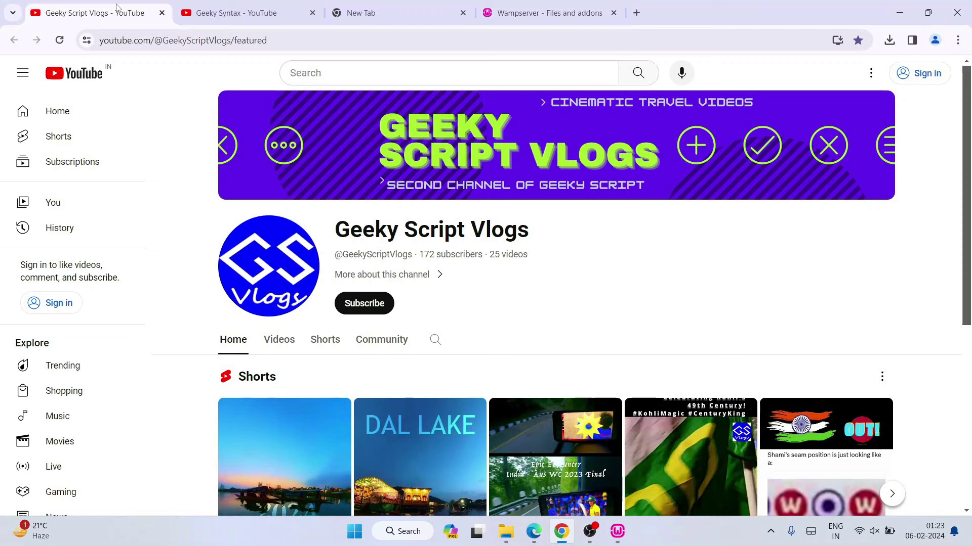
drag(347, 230, 544, 238)
click(562, 235)
click(253, 16)
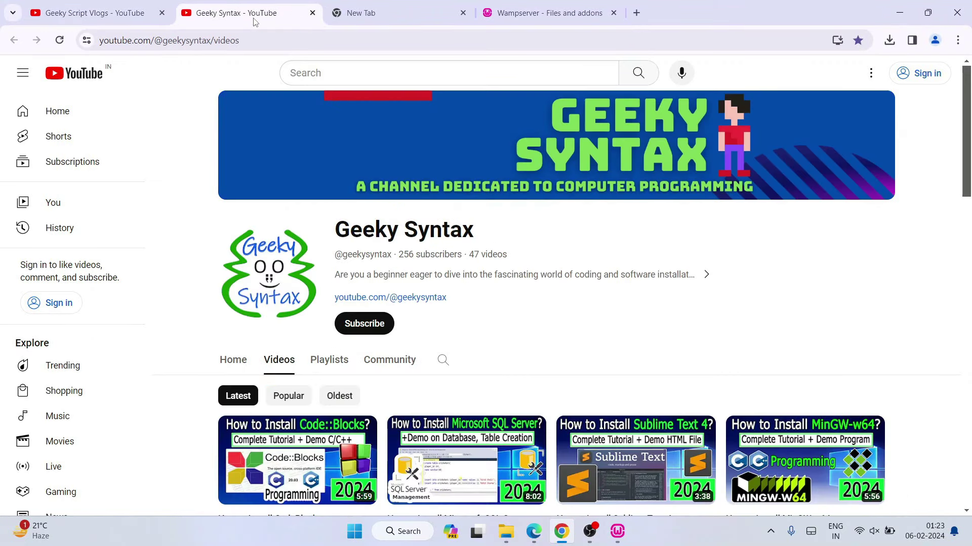
drag(331, 230, 506, 232)
click(508, 232)
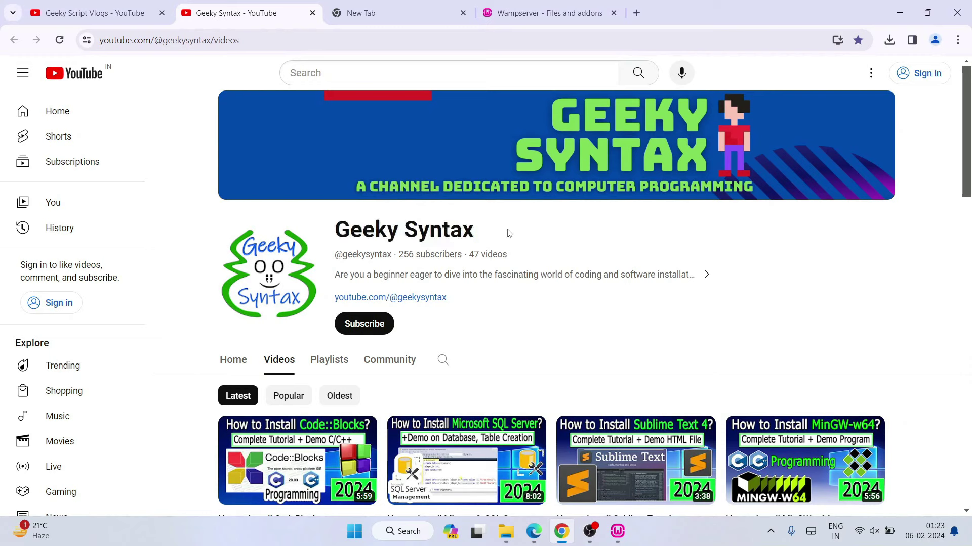